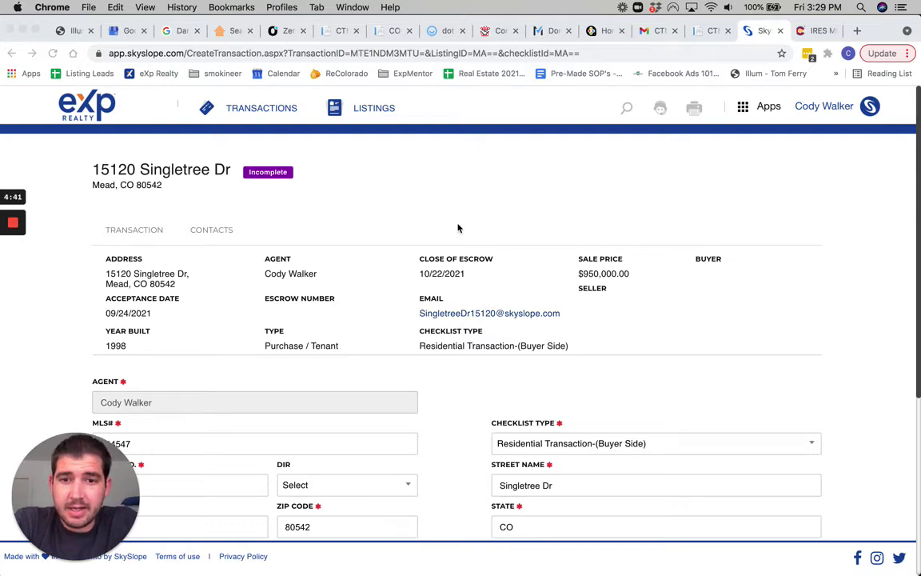
{"action": "scroll", "coordinate": [458, 228], "scroll_direction": "down", "scroll_amount": 2}
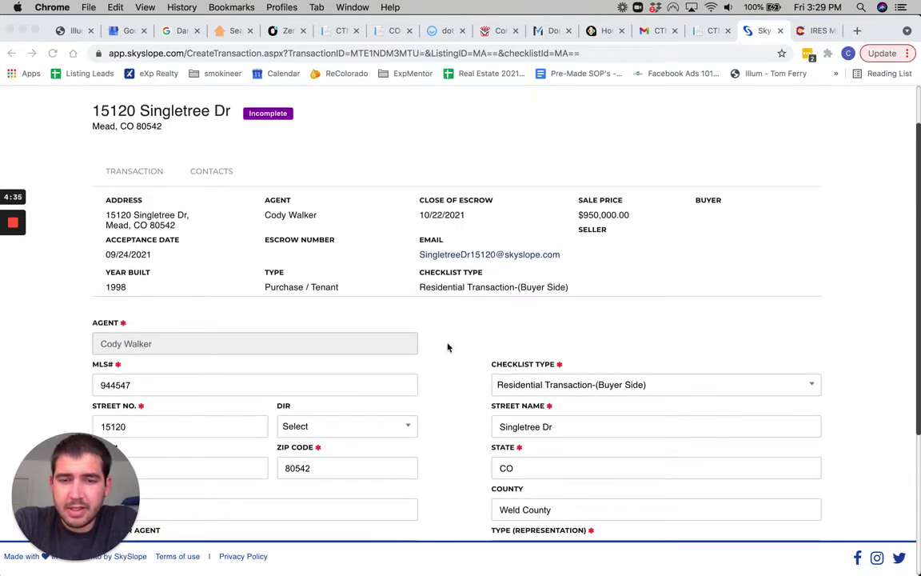
{"action": "scroll", "coordinate": [448, 347], "scroll_direction": "down", "scroll_amount": 2}
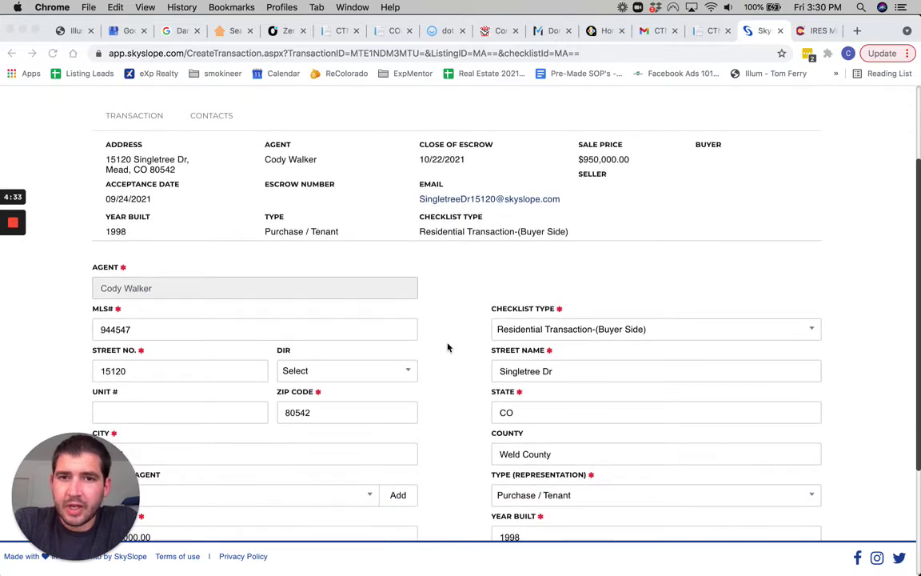
{"action": "left_click", "coordinate": [652, 32]}
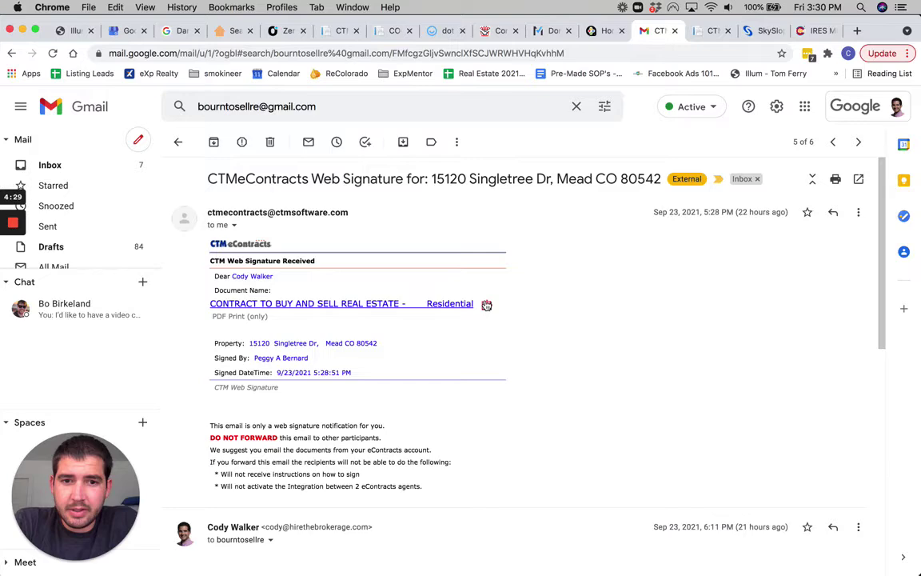
{"action": "left_click", "coordinate": [833, 142]}
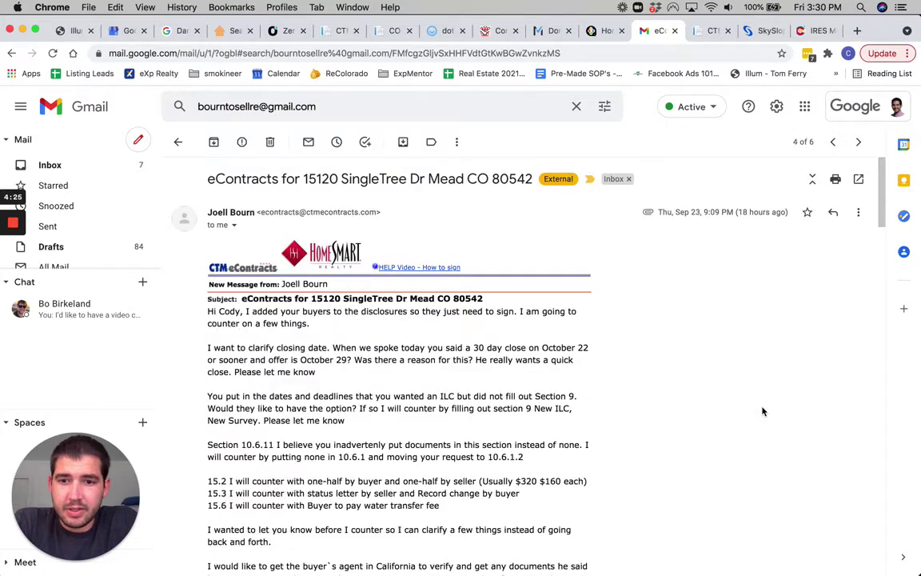
{"action": "scroll", "coordinate": [763, 409], "scroll_direction": "down", "scroll_amount": 8}
{"action": "scroll", "coordinate": [763, 411], "scroll_direction": "down", "scroll_amount": 4}
{"action": "scroll", "coordinate": [762, 409], "scroll_direction": "down", "scroll_amount": 1}
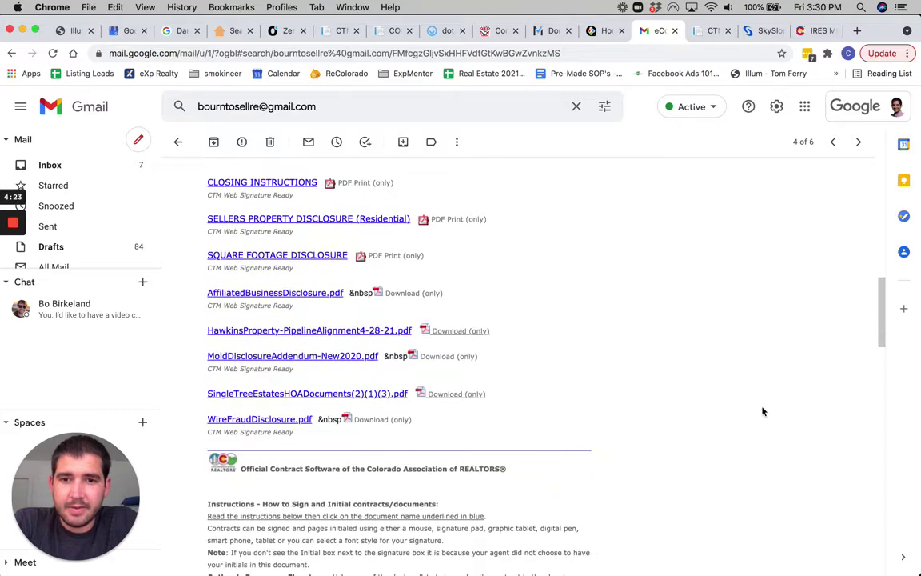
{"action": "left_click", "coordinate": [748, 36]}
{"action": "scroll", "coordinate": [447, 256], "scroll_direction": "up", "scroll_amount": 3}
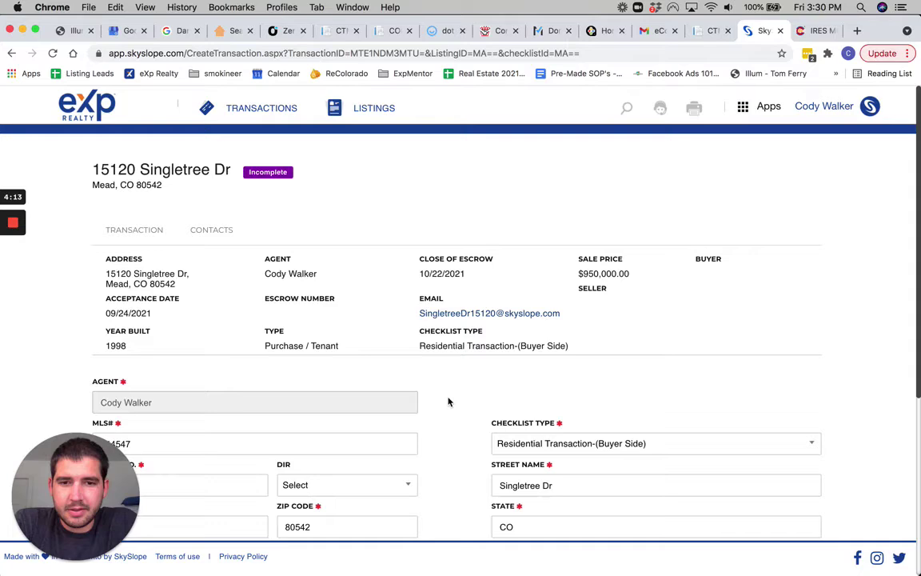
{"action": "scroll", "coordinate": [449, 401], "scroll_direction": "down", "scroll_amount": 3}
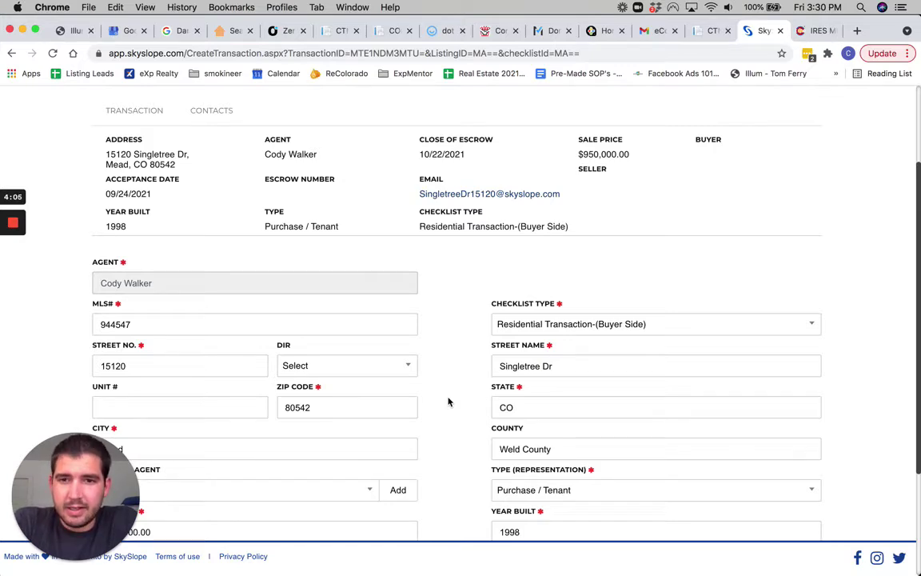
{"action": "scroll", "coordinate": [448, 401], "scroll_direction": "down", "scroll_amount": 2}
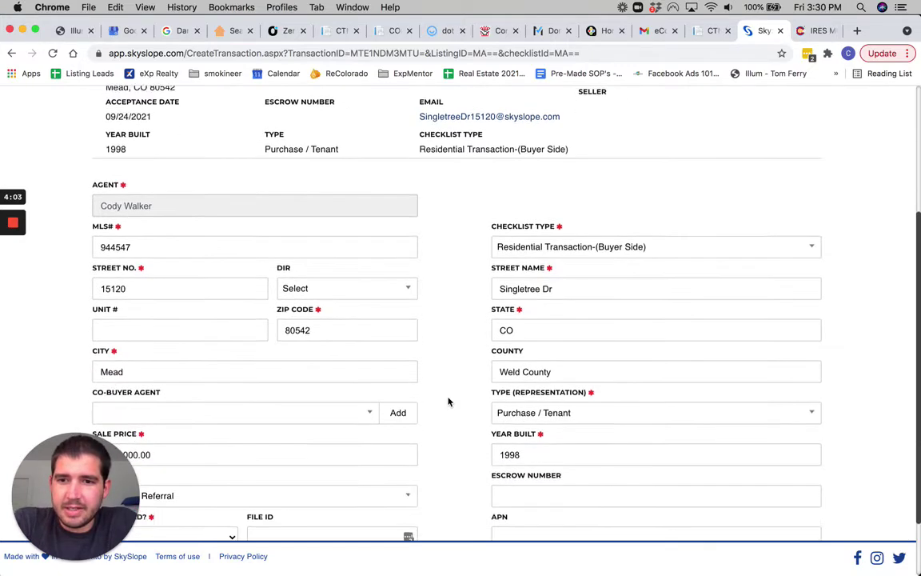
{"action": "scroll", "coordinate": [448, 401], "scroll_direction": "down", "scroll_amount": 2}
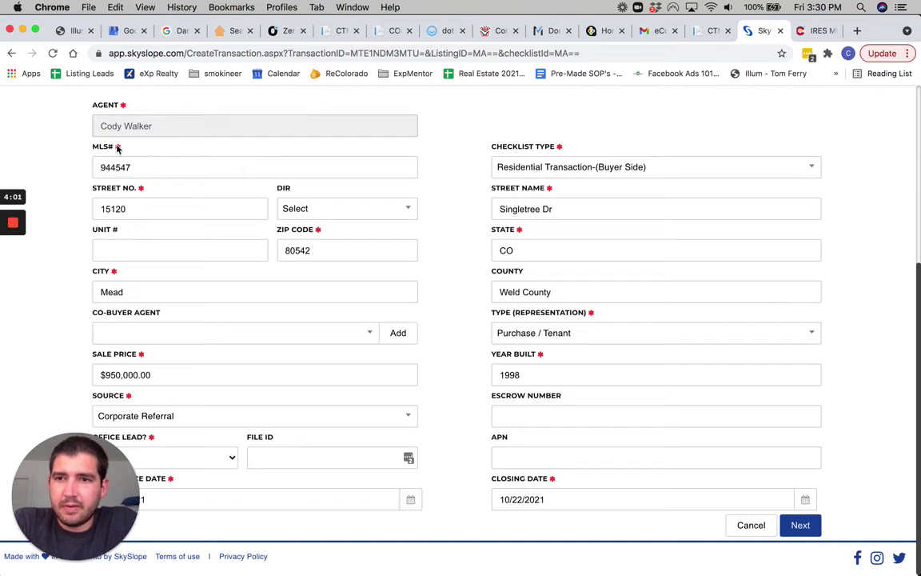
{"action": "left_click_drag", "start_coordinate": [91, 148], "coordinate": [129, 151]}
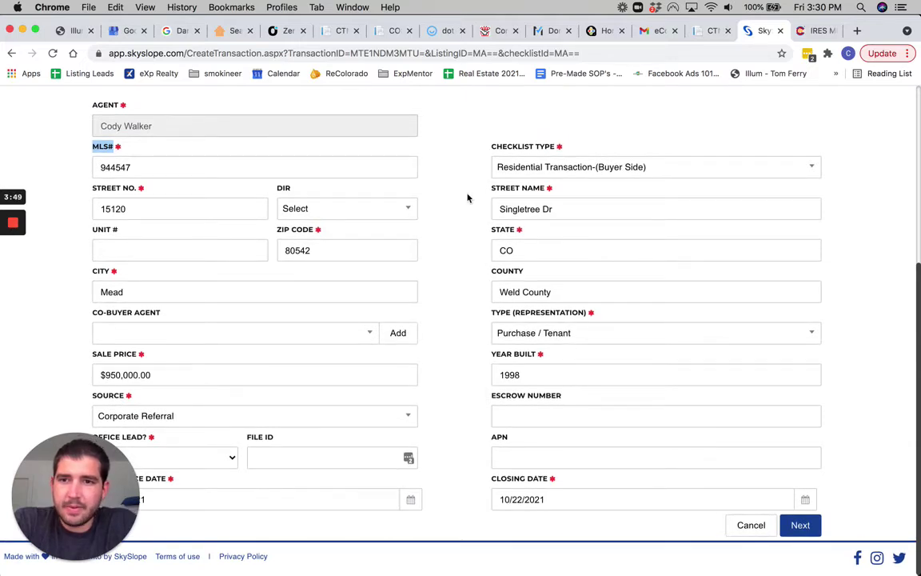
{"action": "left_click", "coordinate": [150, 170]}
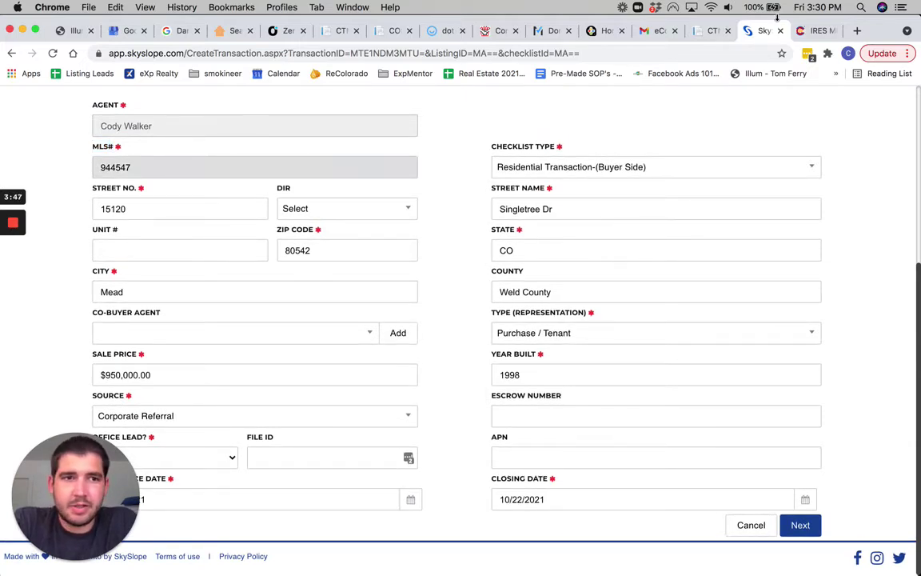
{"action": "left_click", "coordinate": [814, 30]}
{"action": "left_click", "coordinate": [471, 99]}
{"action": "type", "text": "151"}
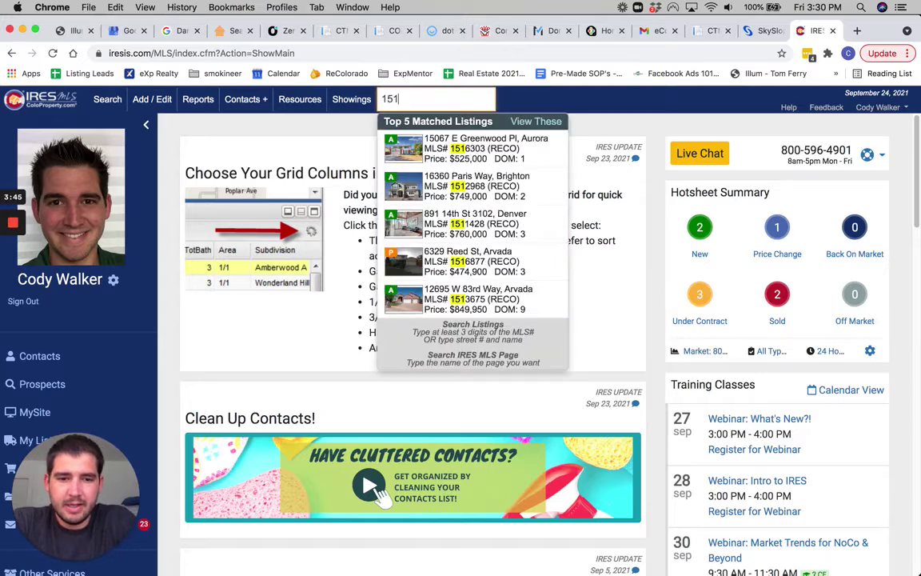
{"action": "type", "text": "20"}
{"action": "left_click", "coordinate": [485, 188]}
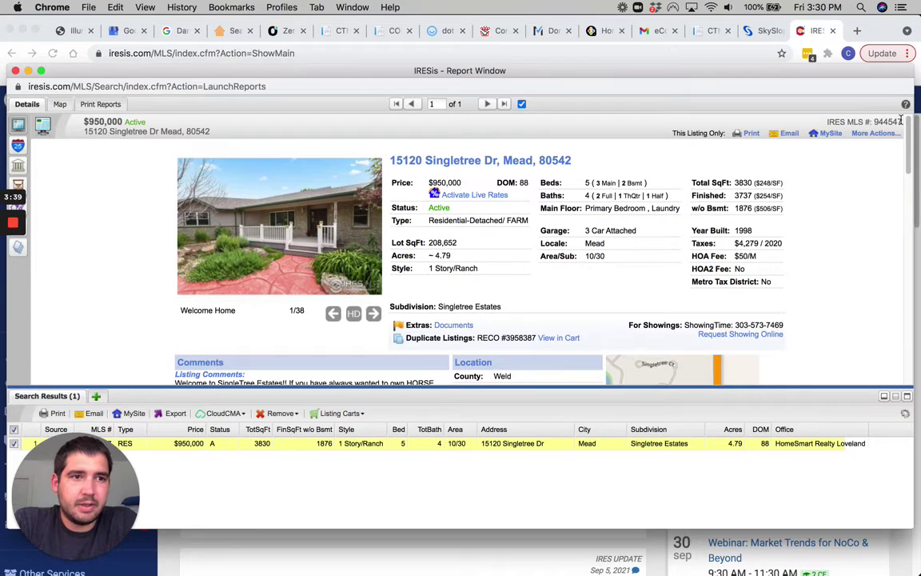
{"action": "left_click_drag", "start_coordinate": [901, 120], "coordinate": [826, 121]}
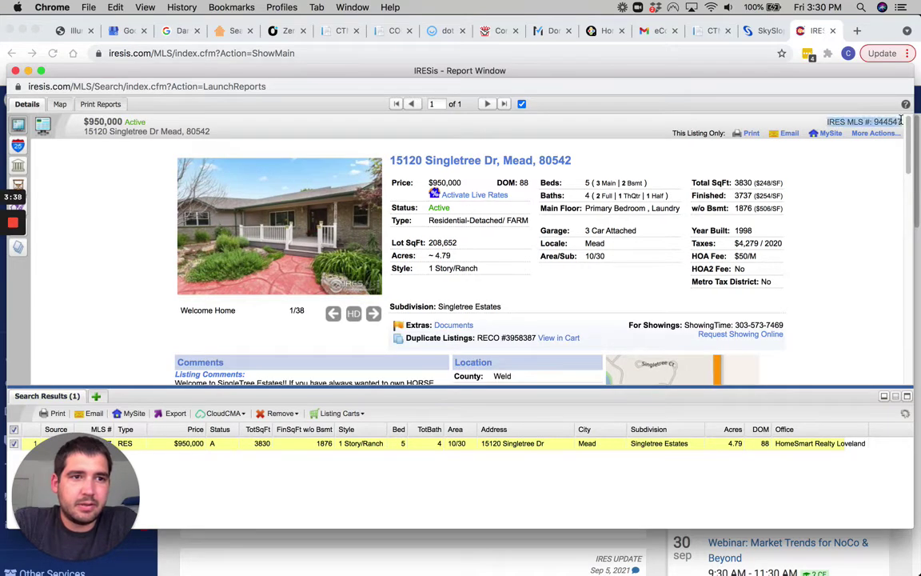
{"action": "left_click", "coordinate": [760, 30]}
{"action": "scroll", "coordinate": [360, 200], "scroll_direction": "down", "scroll_amount": 1}
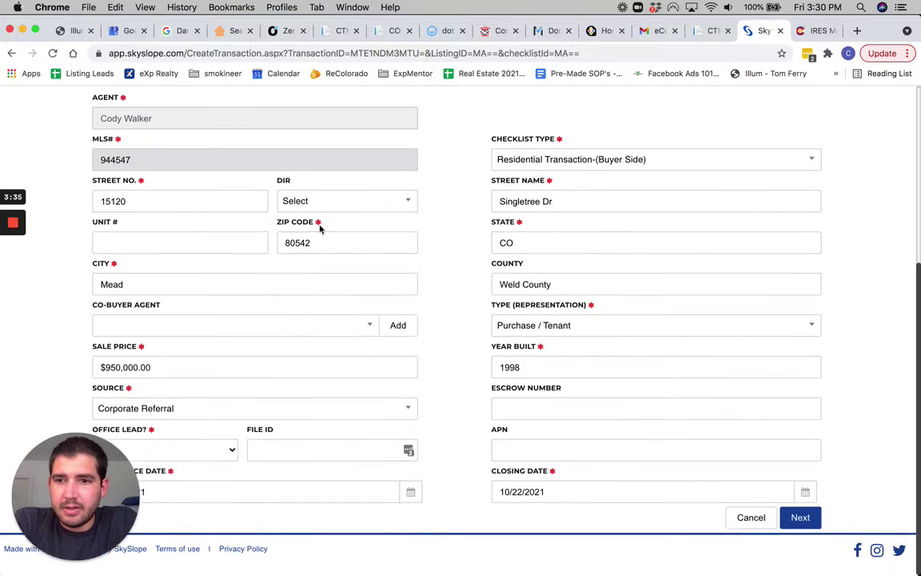
{"action": "scroll", "coordinate": [248, 304], "scroll_direction": "up", "scroll_amount": 1}
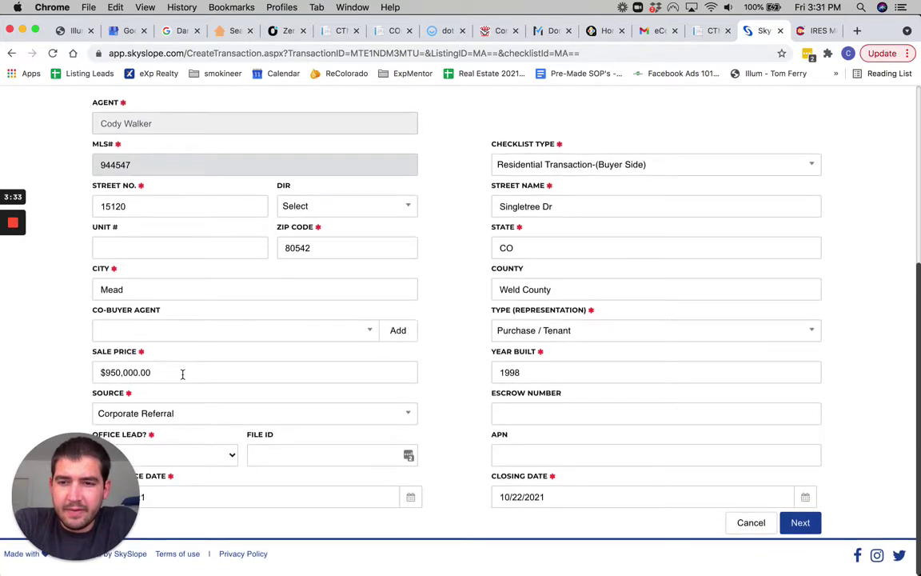
{"action": "left_click_drag", "start_coordinate": [76, 488], "coordinate": [80, 92]}
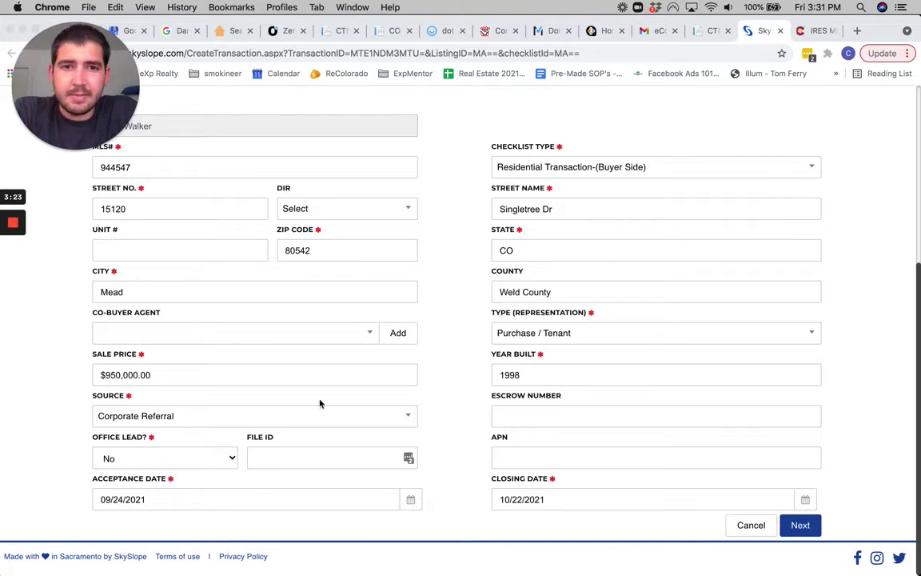
{"action": "key", "text": "super+Tab"}
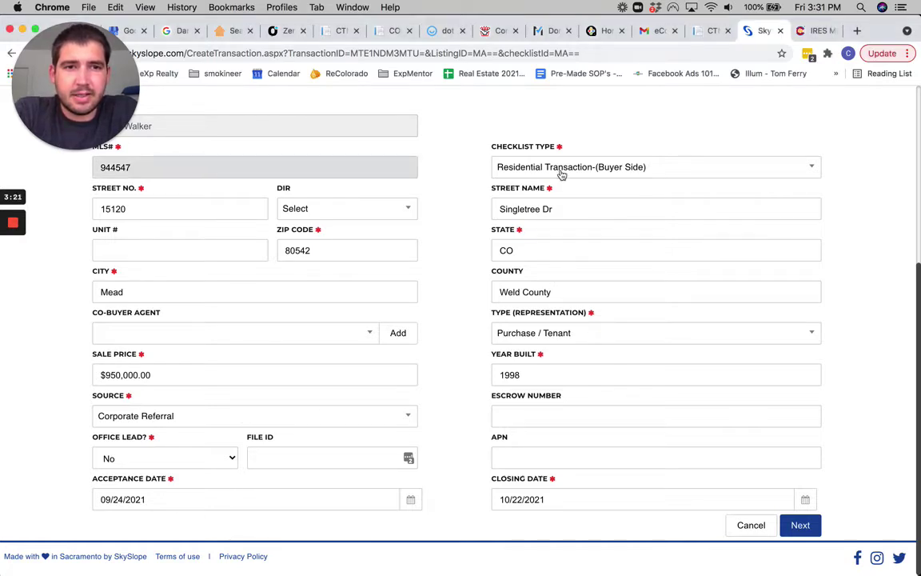
{"action": "left_click", "coordinate": [561, 169]}
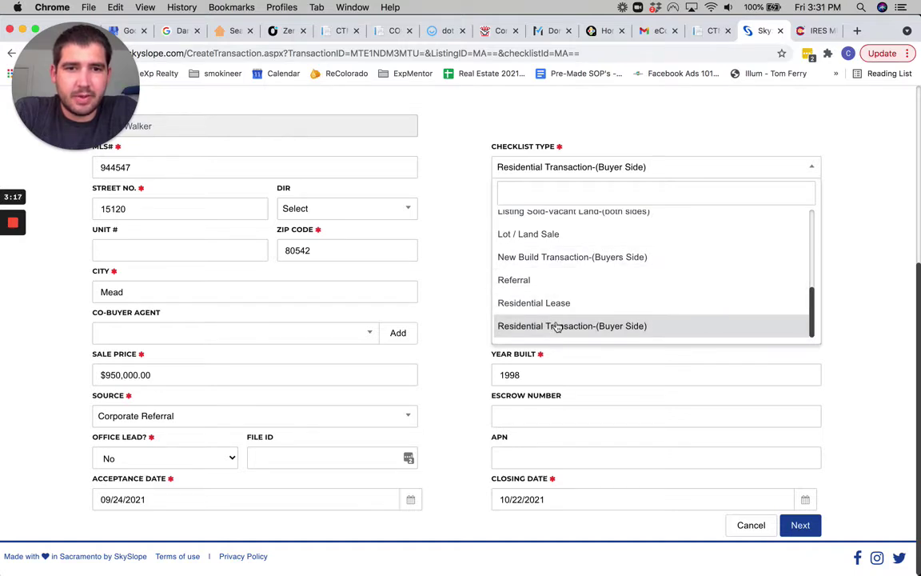
{"action": "scroll", "coordinate": [558, 325], "scroll_direction": "up", "scroll_amount": 3}
{"action": "scroll", "coordinate": [555, 324], "scroll_direction": "up", "scroll_amount": 2}
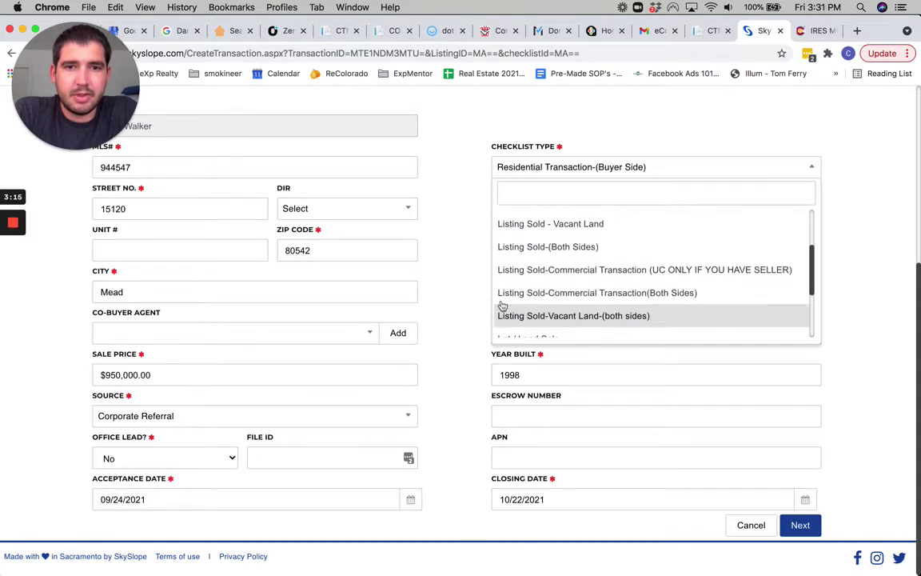
{"action": "left_click", "coordinate": [475, 254]}
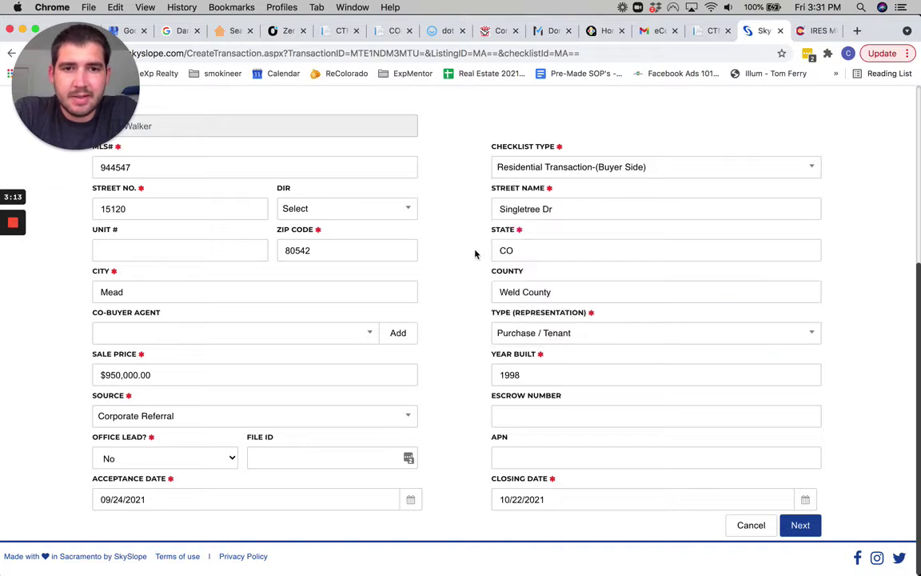
{"action": "left_click", "coordinate": [537, 334]}
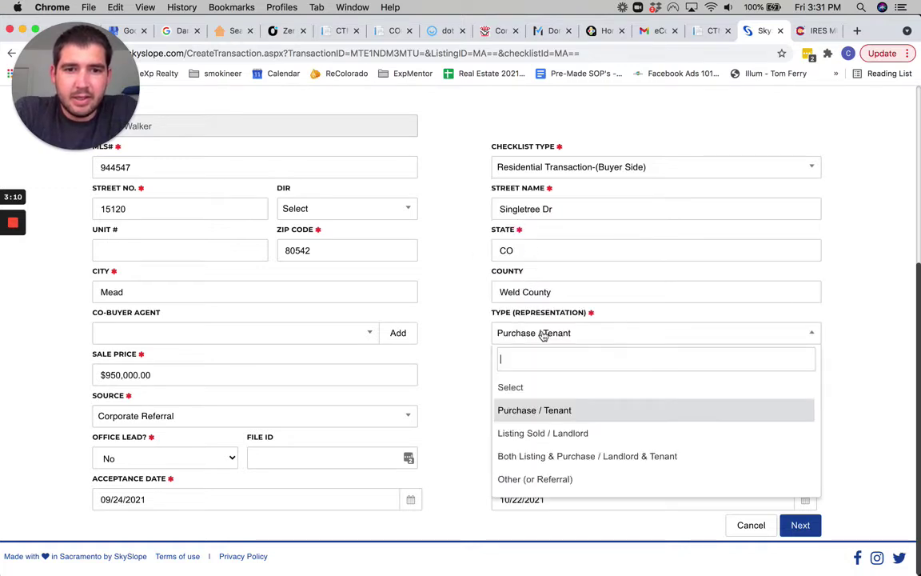
{"action": "left_click", "coordinate": [536, 410]}
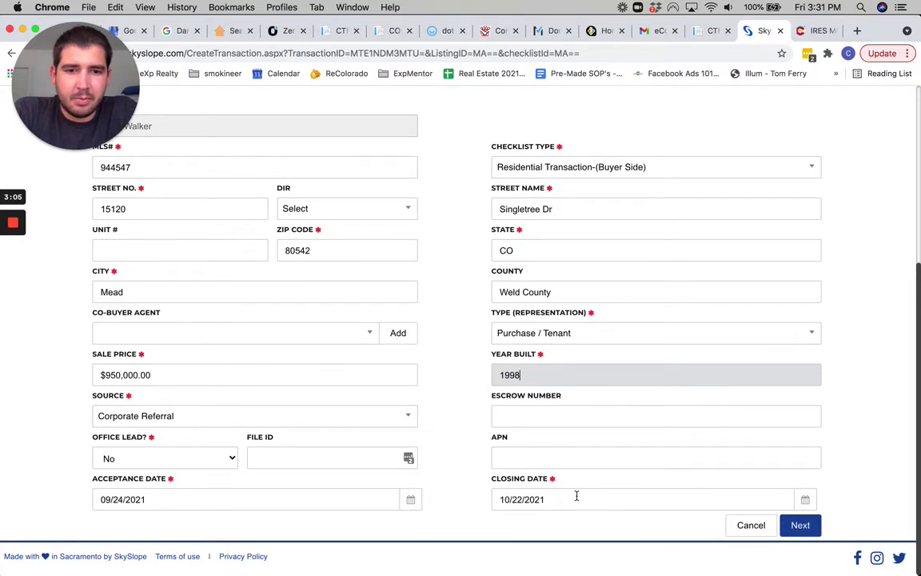
{"action": "left_click", "coordinate": [798, 528]}
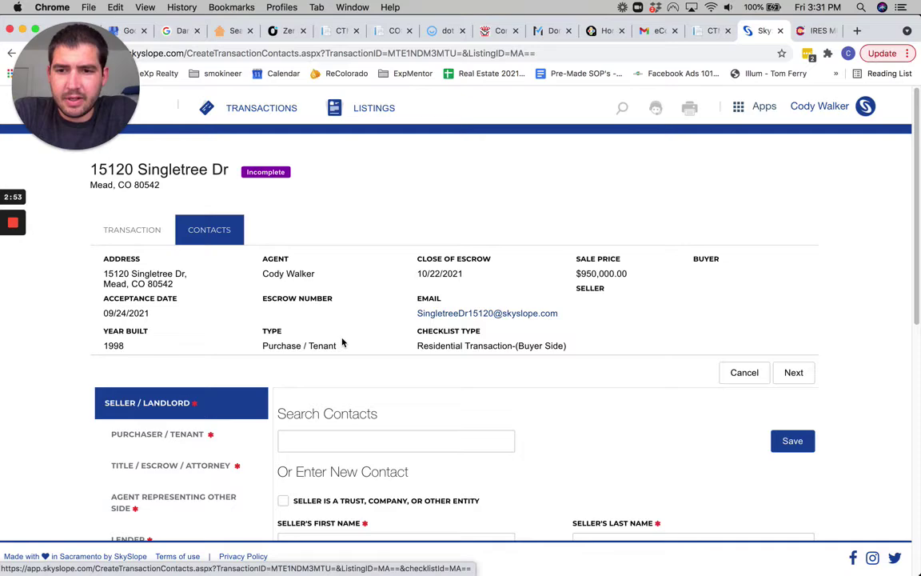
{"action": "scroll", "coordinate": [343, 342], "scroll_direction": "down", "scroll_amount": 2}
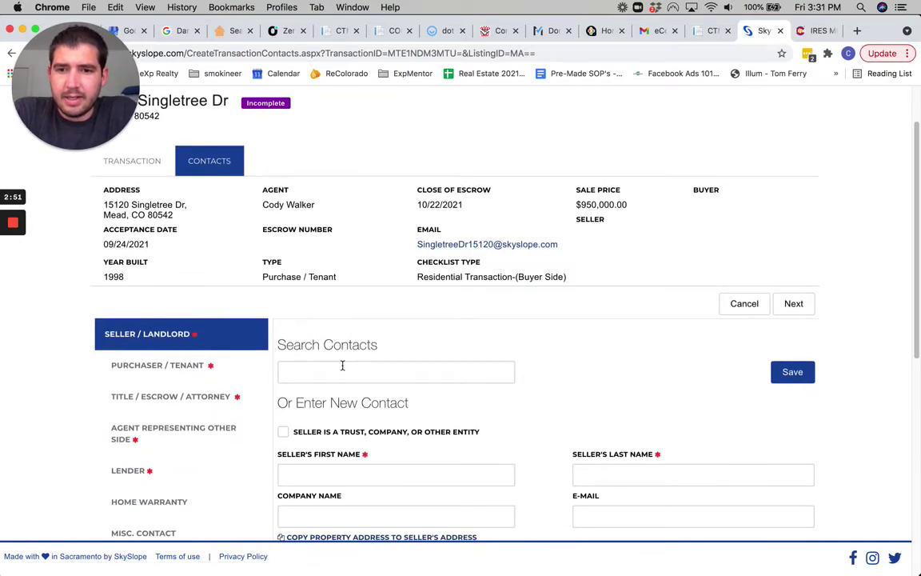
{"action": "scroll", "coordinate": [338, 400], "scroll_direction": "down", "scroll_amount": 1}
{"action": "left_click", "coordinate": [304, 424]}
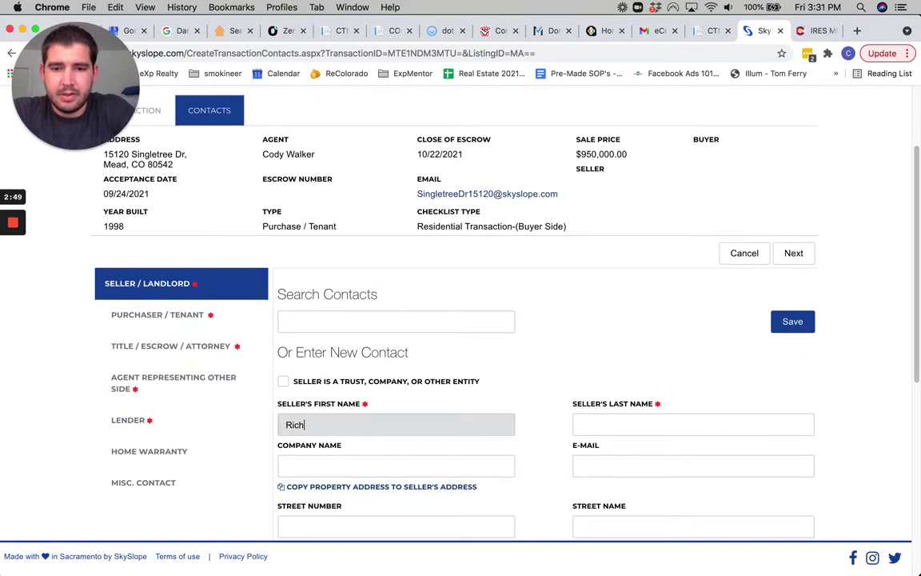
Search IRES MLS for 15120 and pull the results report into its own window.
{"action": "key", "text": "ctrl+Tab"}
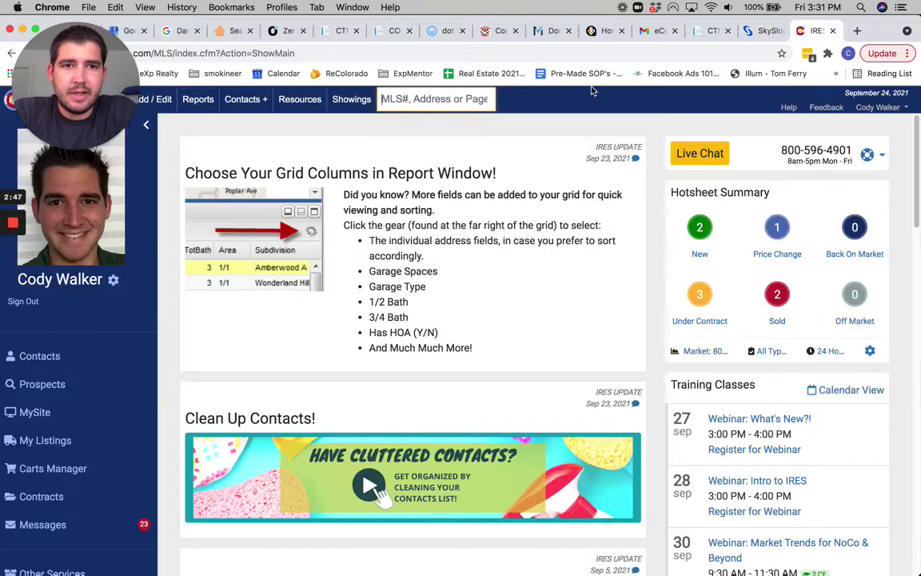
{"action": "type", "text": "15120"}
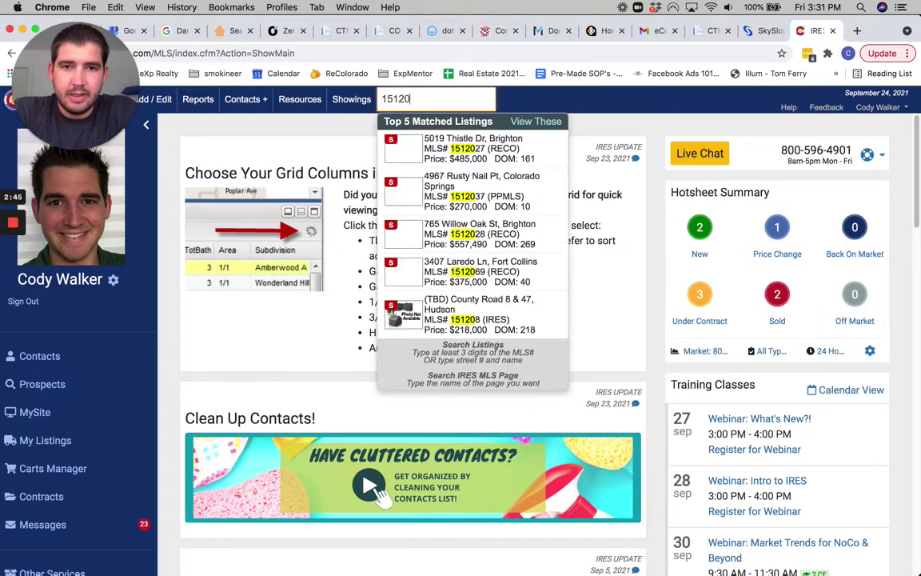
{"action": "left_click", "coordinate": [477, 182]}
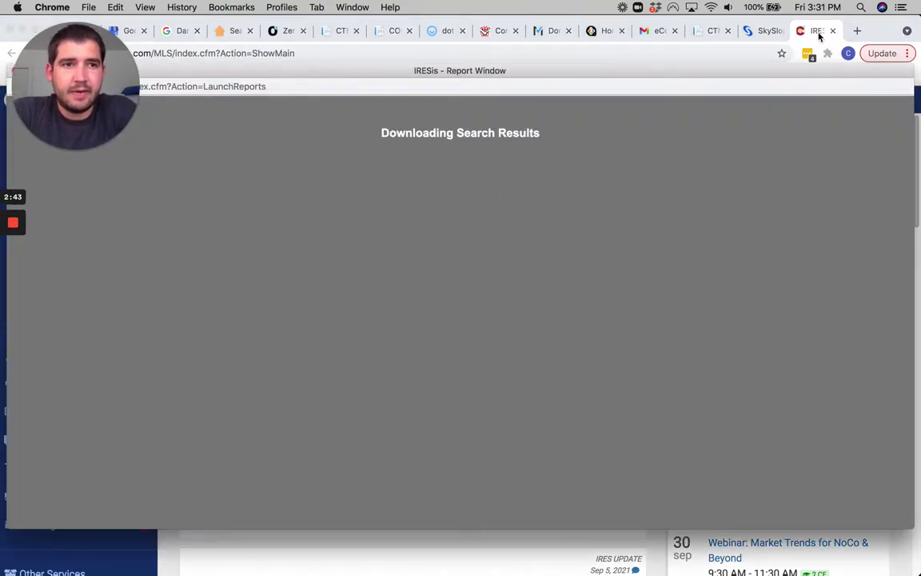
{"action": "left_click", "coordinate": [815, 31]}
{"action": "left_click_drag", "start_coordinate": [818, 36], "coordinate": [769, 48]}
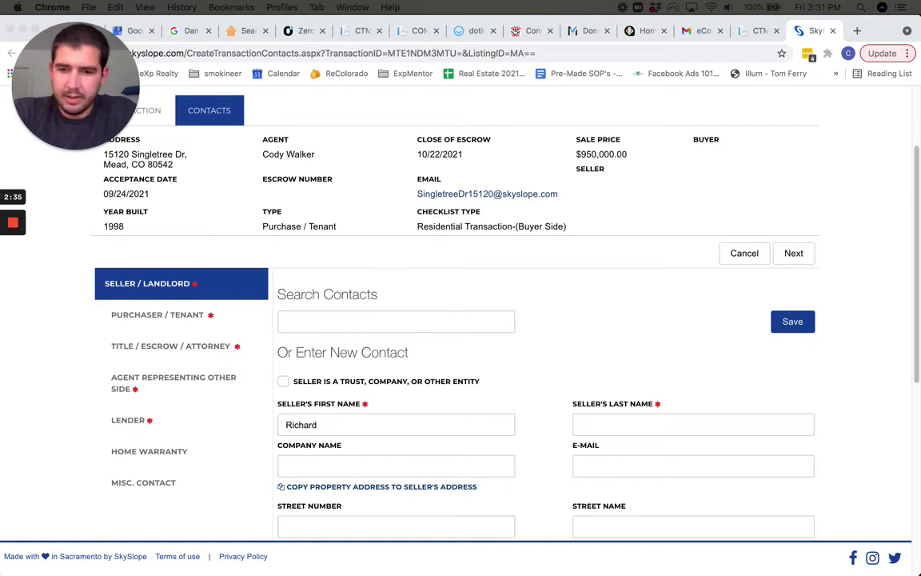
Bring forward and close the IRES report window, returning to SkySlope's Contacts page.
{"action": "key", "text": "super+grave"}
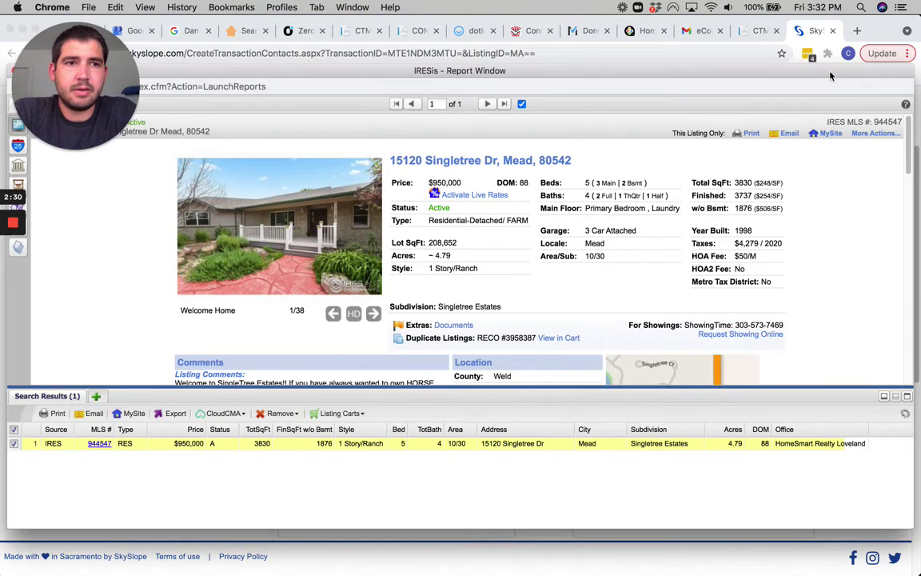
{"action": "key", "text": "super+grave"}
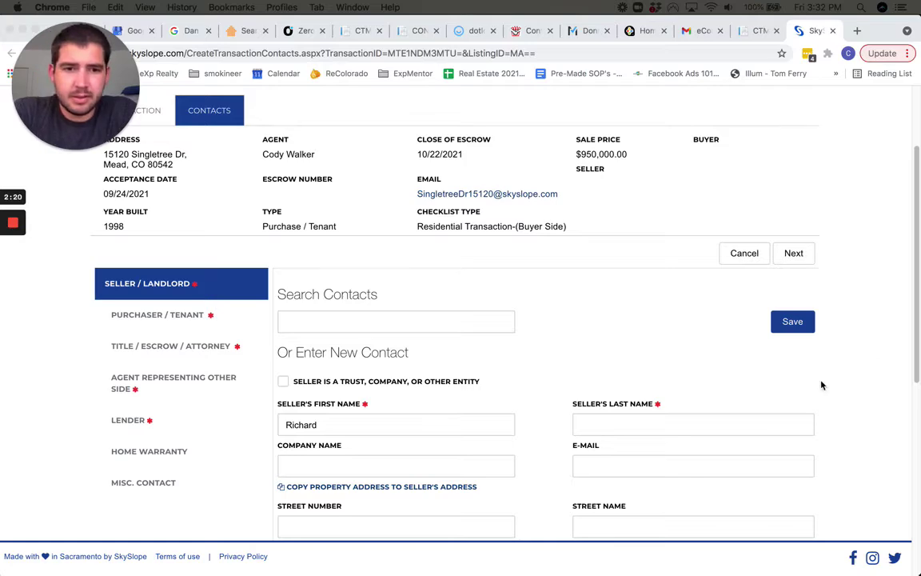
{"action": "left_click", "coordinate": [687, 426]}
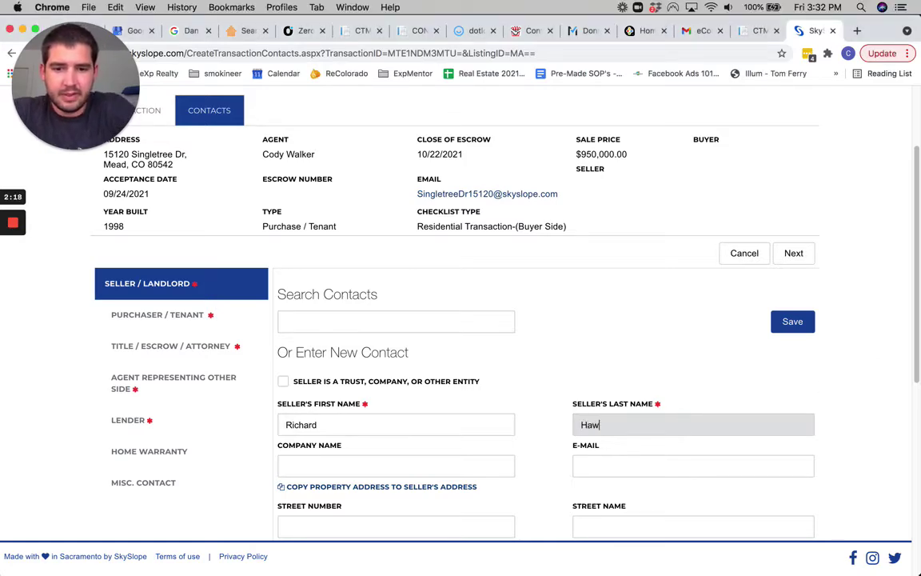
{"action": "scroll", "coordinate": [745, 427], "scroll_direction": "down", "scroll_amount": 3}
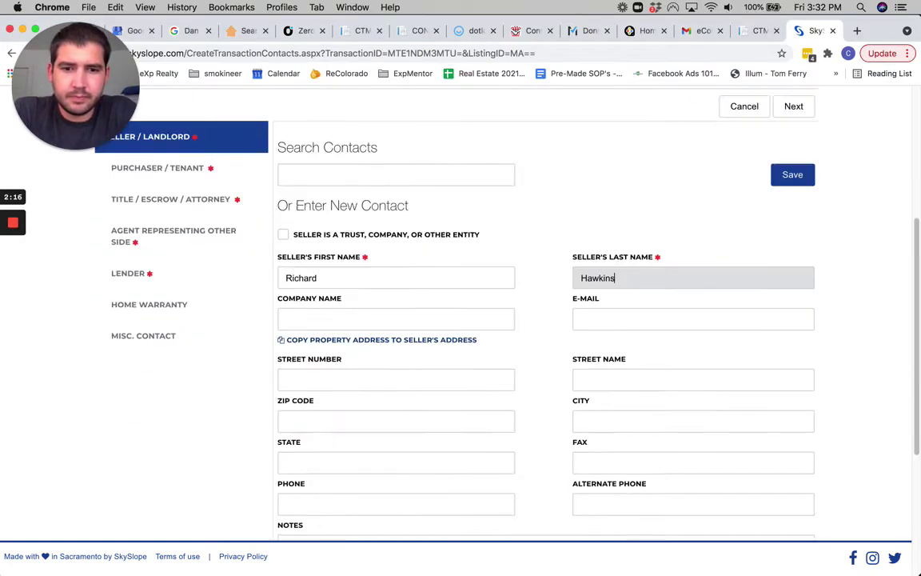
{"action": "scroll", "coordinate": [745, 428], "scroll_direction": "down", "scroll_amount": 2}
{"action": "left_click", "coordinate": [792, 518]}
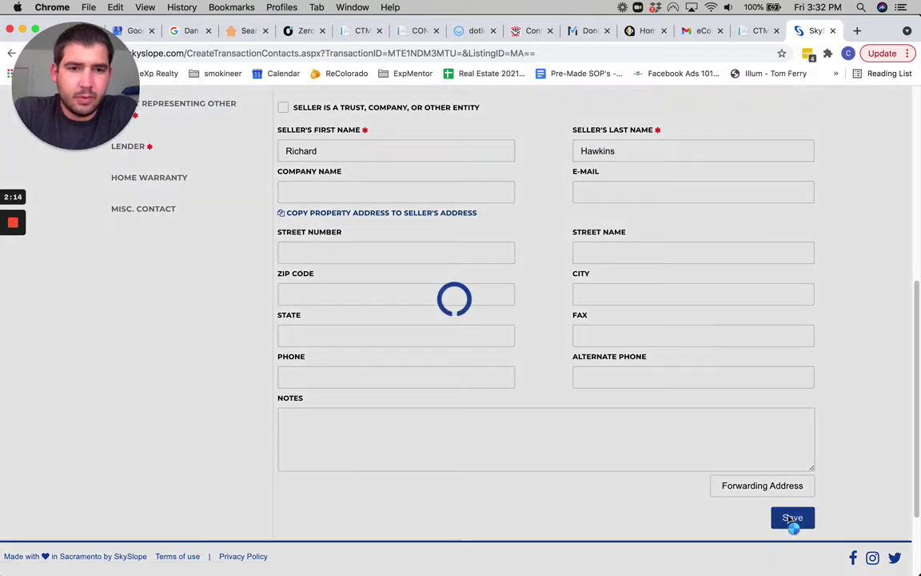
Add the purchaser contact with first name P and last name B.
{"action": "scroll", "coordinate": [148, 266], "scroll_direction": "up", "scroll_amount": 3}
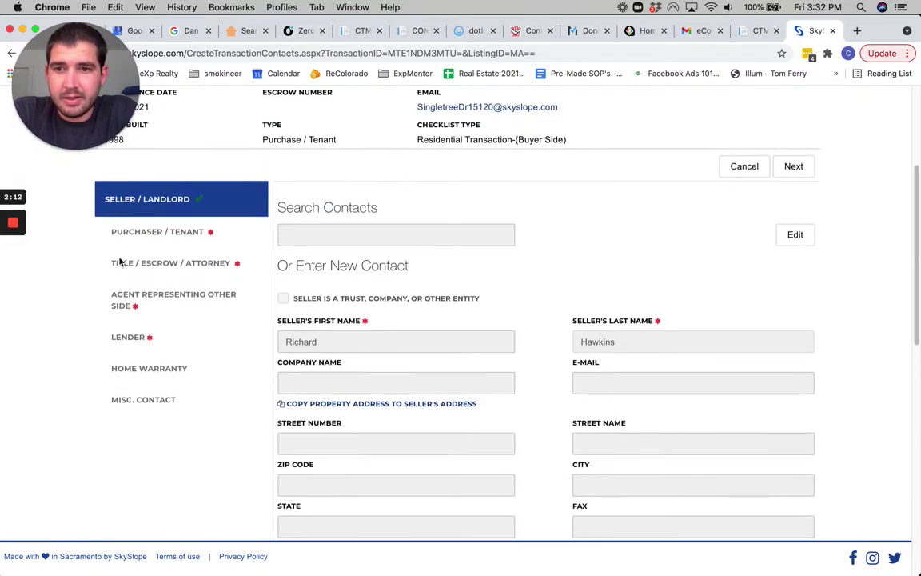
{"action": "left_click", "coordinate": [176, 242]}
{"action": "left_click", "coordinate": [323, 232]}
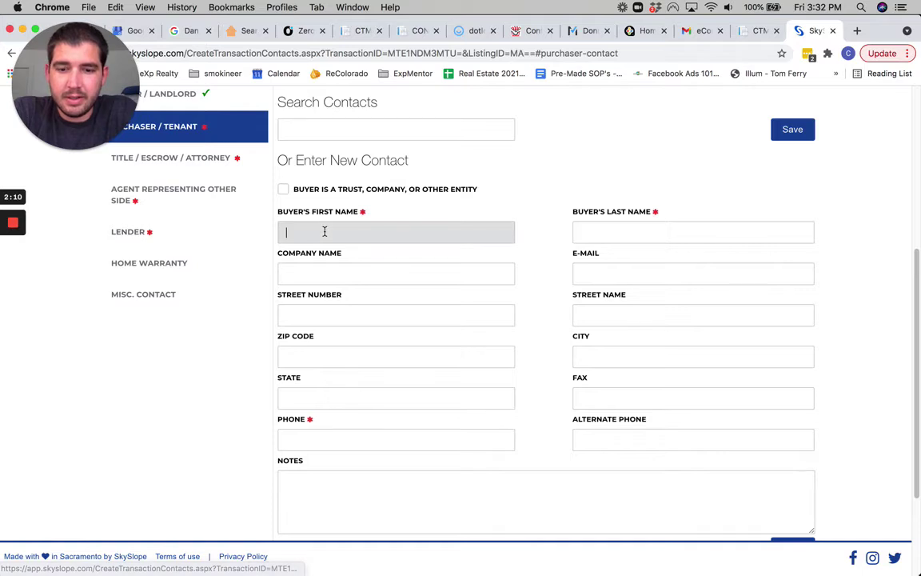
{"action": "type", "text": "Paul"}
{"action": "key", "text": "Tab"}
{"action": "type", "text": "B"}
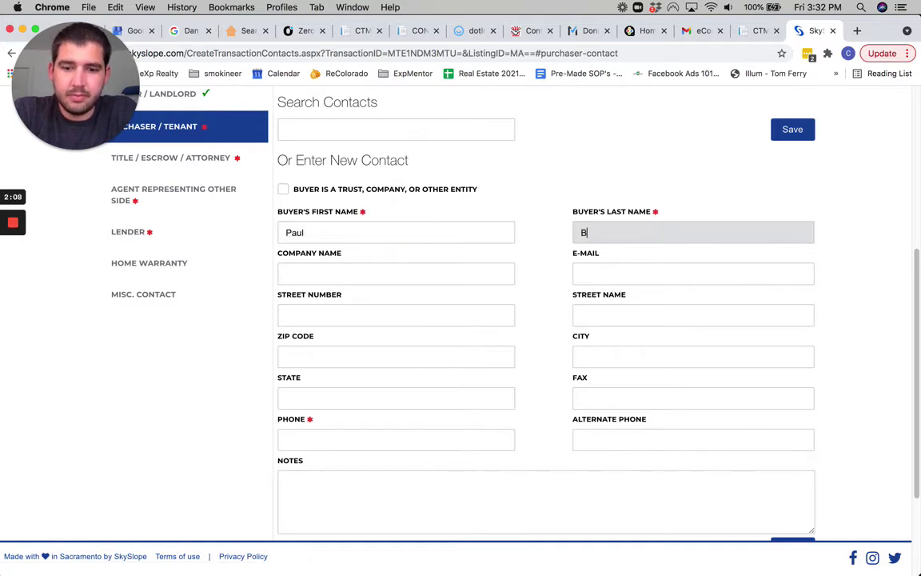
{"action": "left_click", "coordinate": [311, 441]}
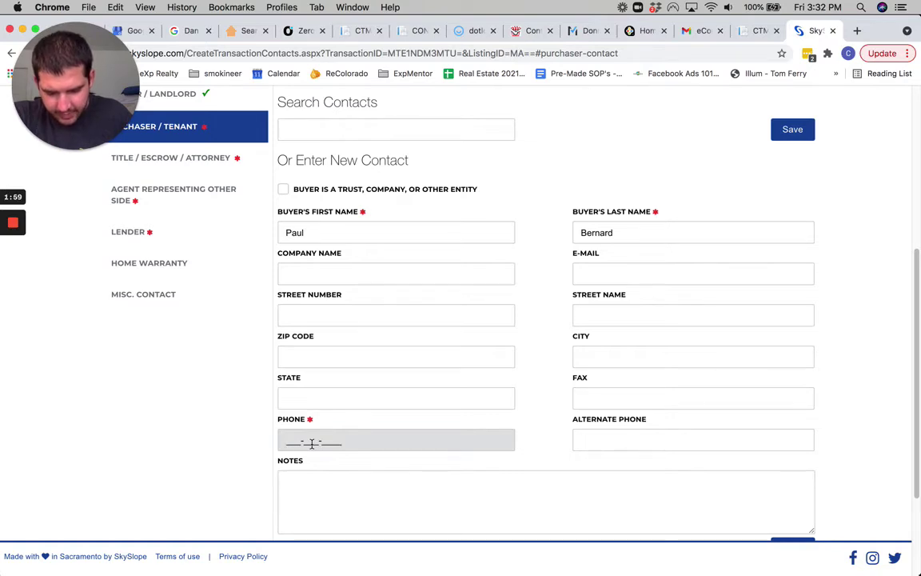
Open the empty Title / Escrow / Attorney contact section.
{"action": "left_click", "coordinate": [589, 34]}
{"action": "key", "text": "super+9"}
{"action": "left_click", "coordinate": [207, 366]}
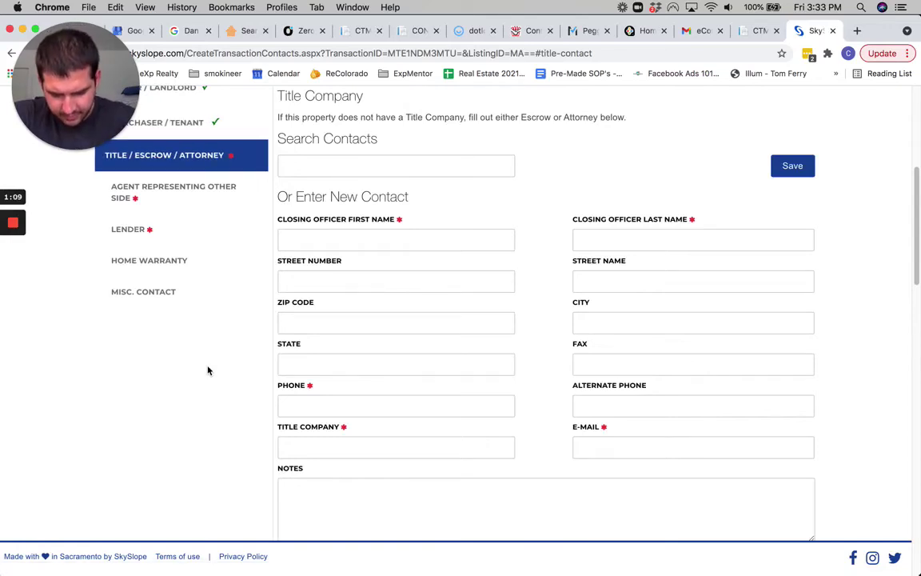
{"action": "left_click", "coordinate": [689, 31]}
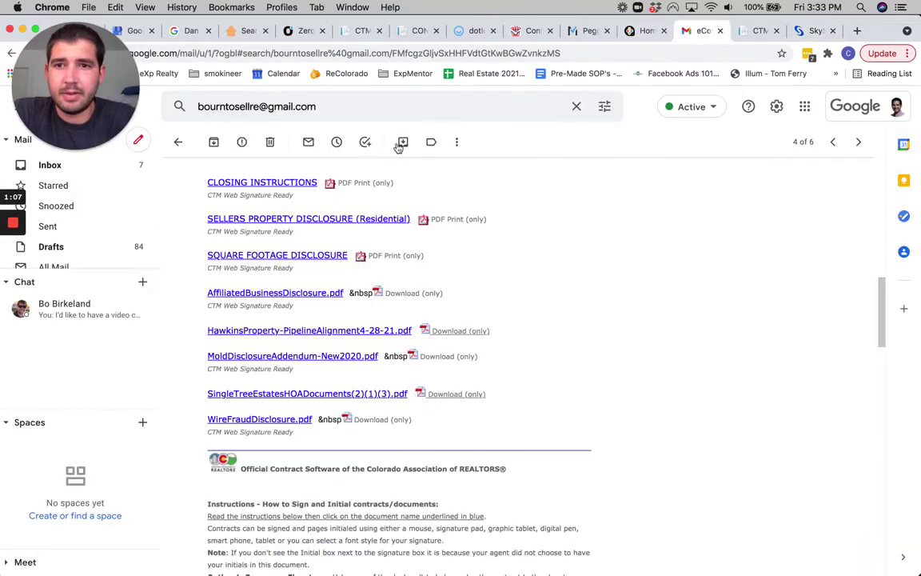
{"action": "left_click", "coordinate": [69, 170]}
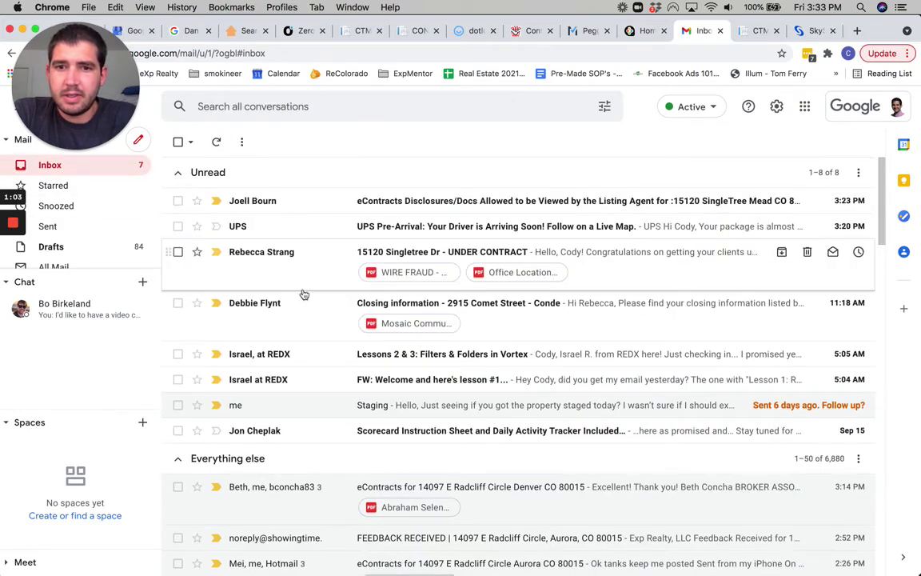
{"action": "left_click", "coordinate": [304, 262]}
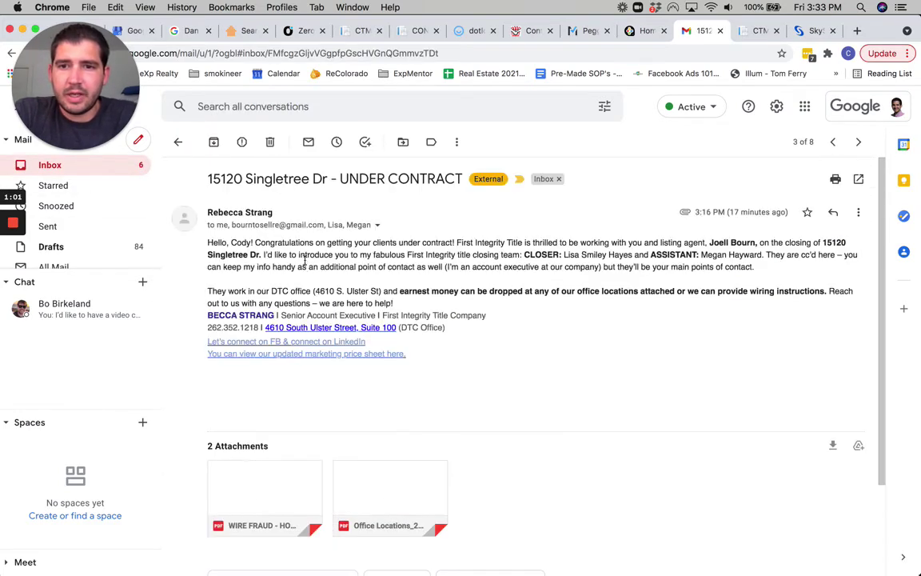
{"action": "scroll", "coordinate": [303, 304], "scroll_direction": "down", "scroll_amount": 3}
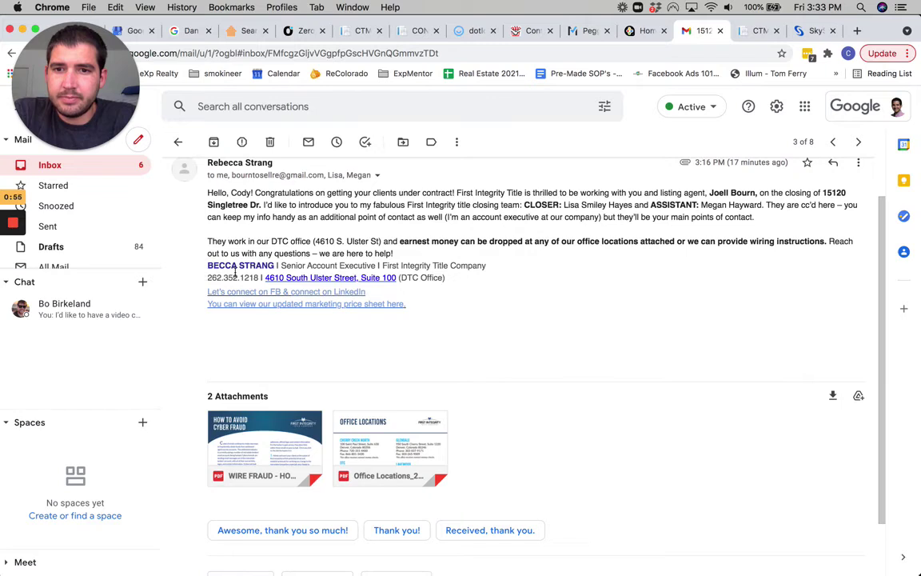
{"action": "scroll", "coordinate": [322, 261], "scroll_direction": "up", "scroll_amount": 2}
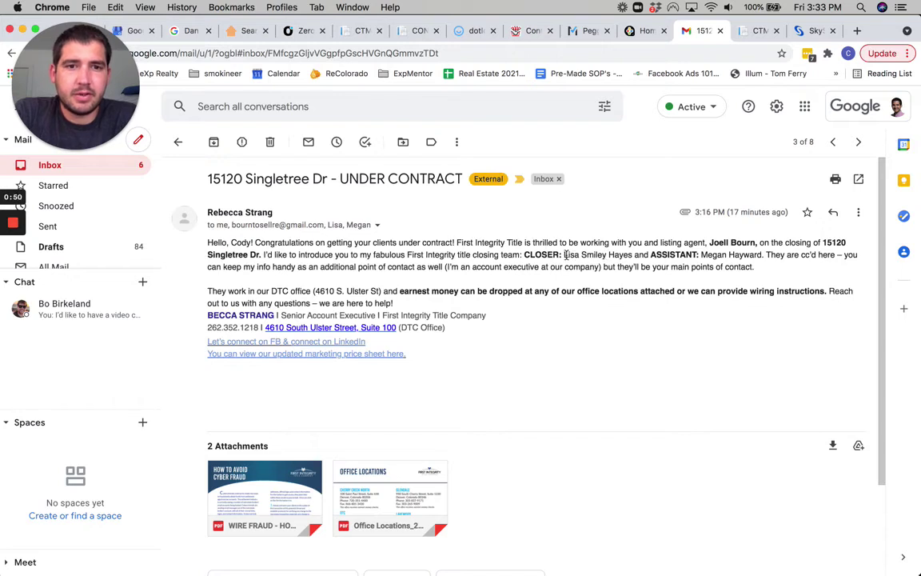
{"action": "left_click_drag", "start_coordinate": [564, 254], "coordinate": [632, 255]}
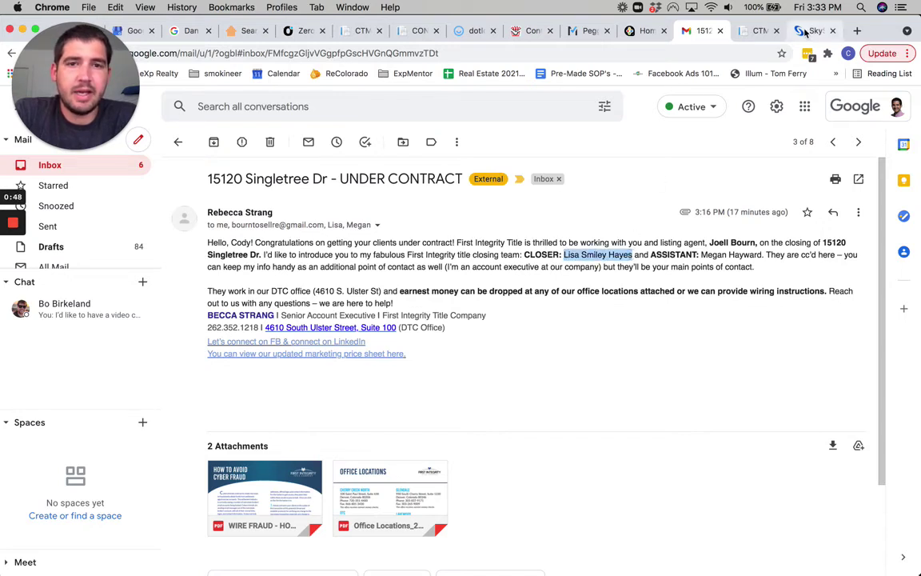
{"action": "left_click", "coordinate": [809, 30]}
{"action": "left_click", "coordinate": [320, 240]}
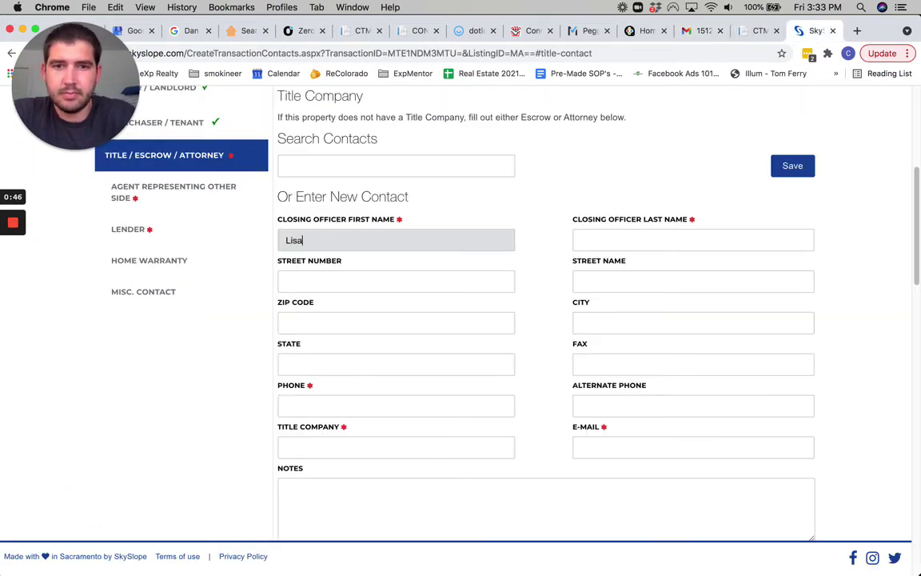
{"action": "key", "text": "Tab"}
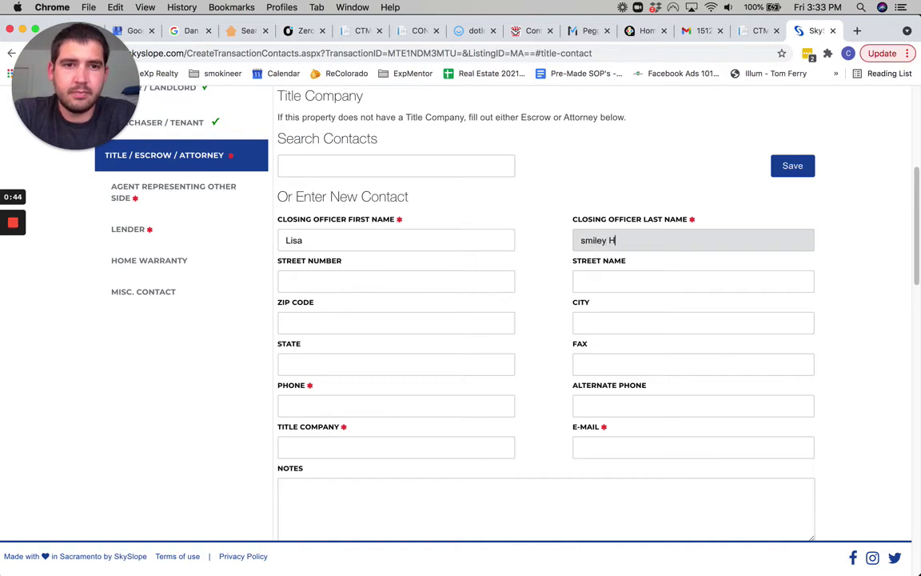
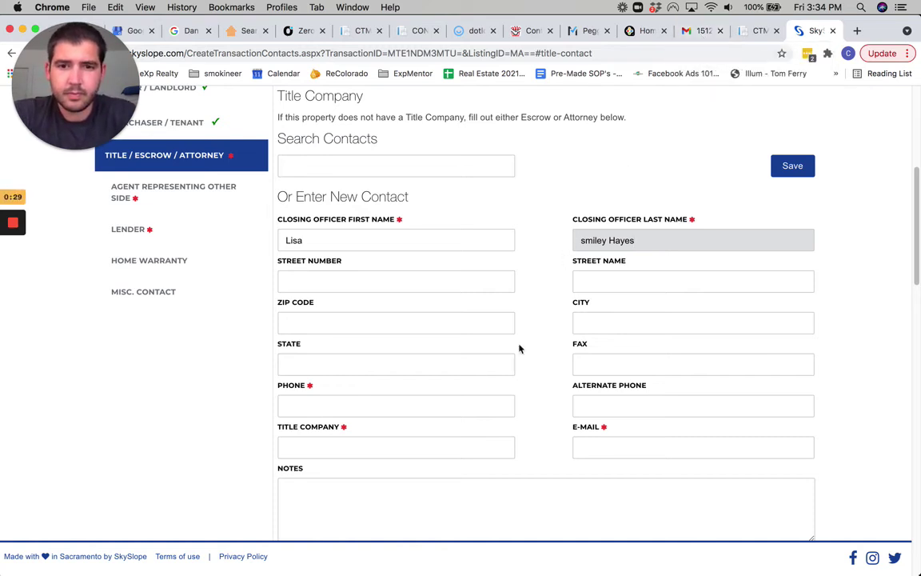
{"action": "left_click", "coordinate": [502, 405]}
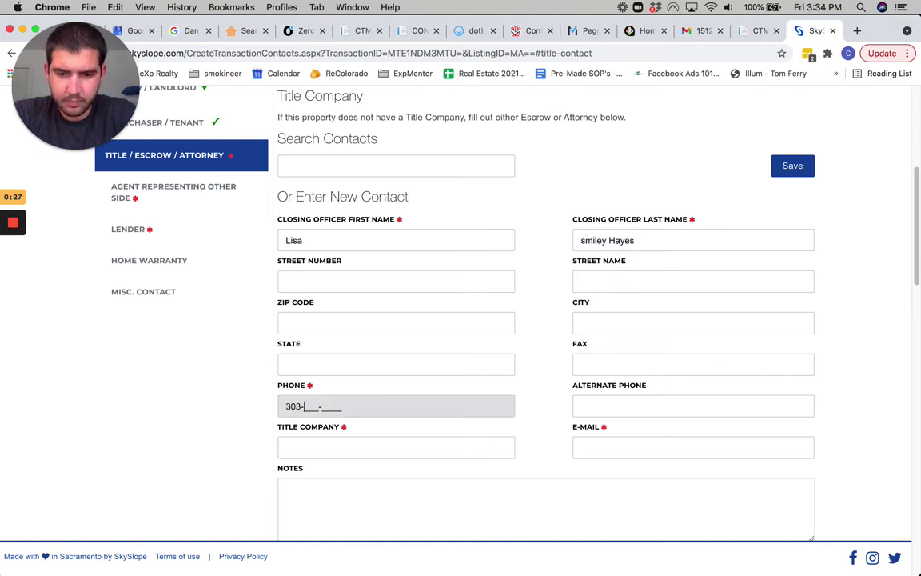
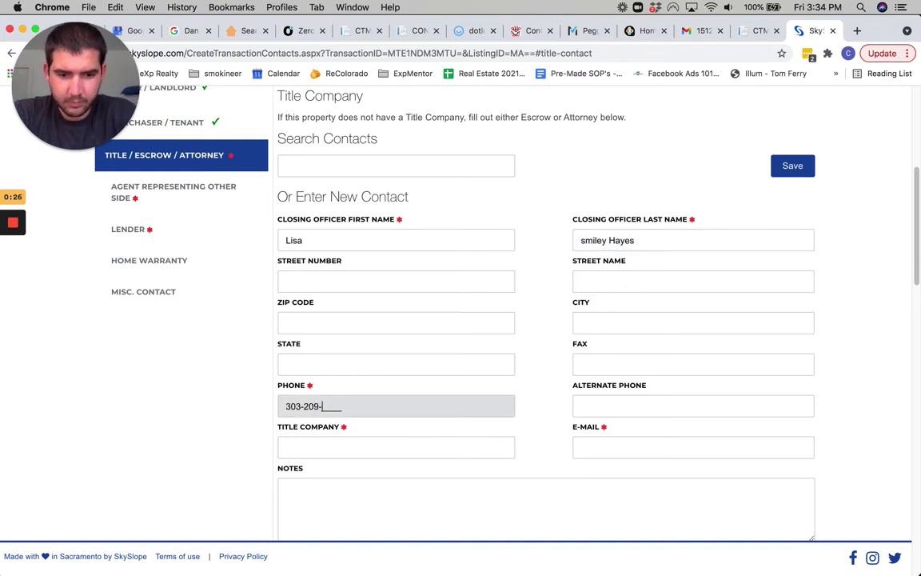
{"action": "left_click", "coordinate": [471, 442]}
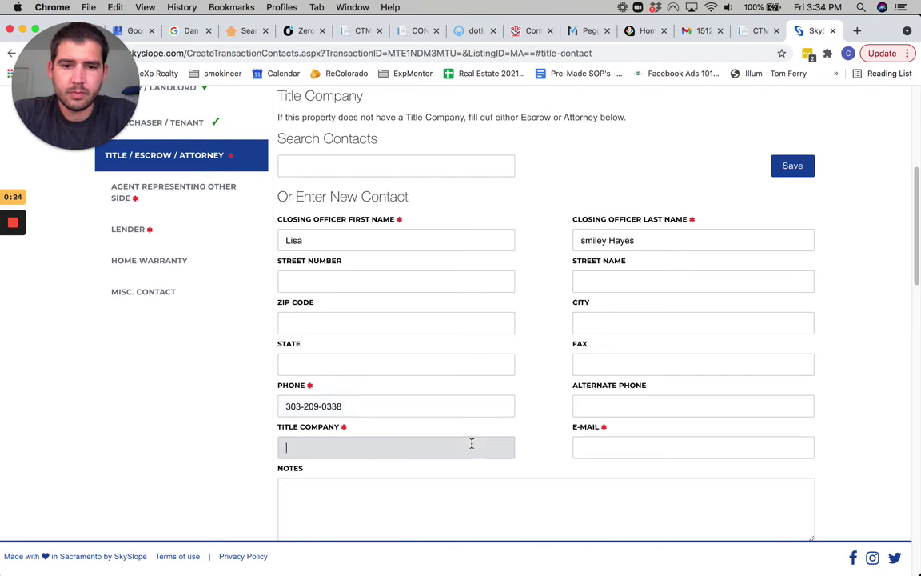
{"action": "type", "text": "First Integ"}
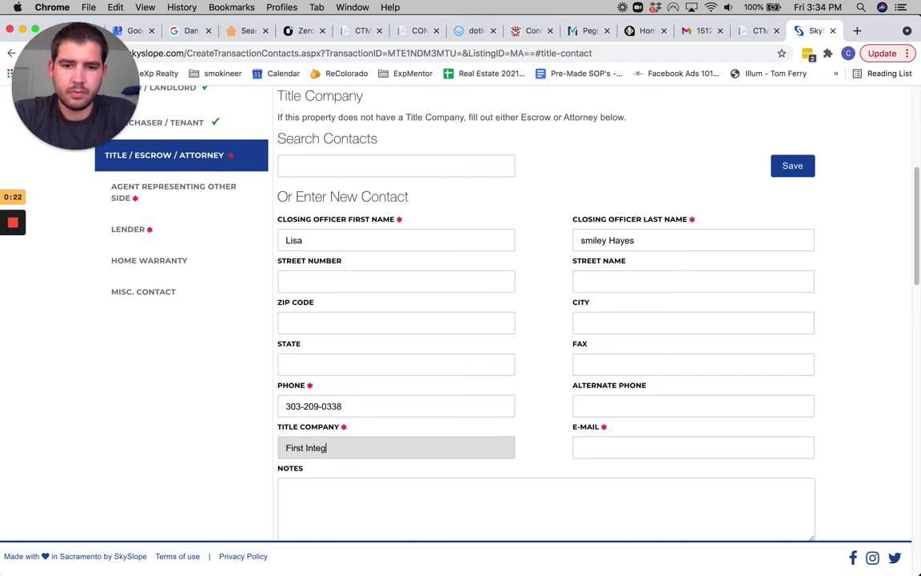
{"action": "type", "text": "rity Title"}
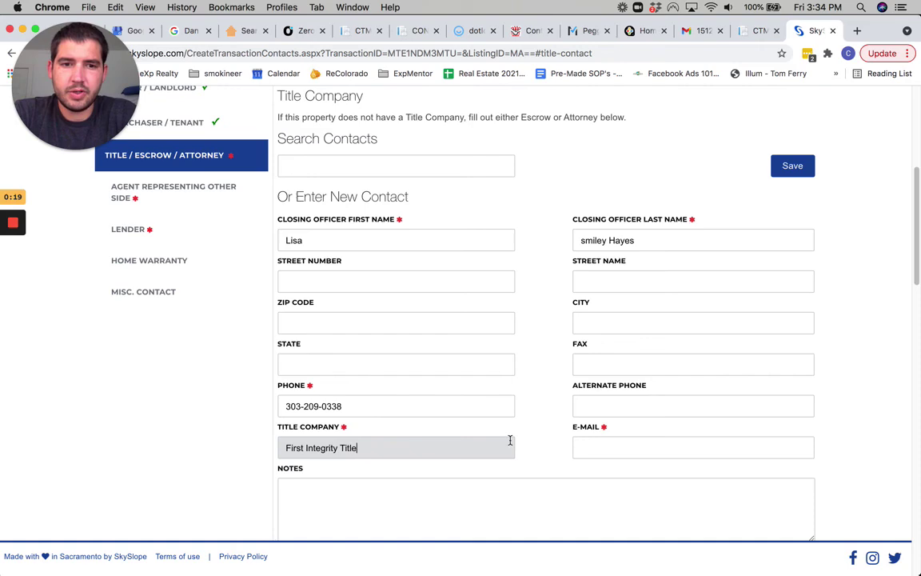
Copy the closer's email address from the title email's sender and cc details.
{"action": "left_click", "coordinate": [673, 452]}
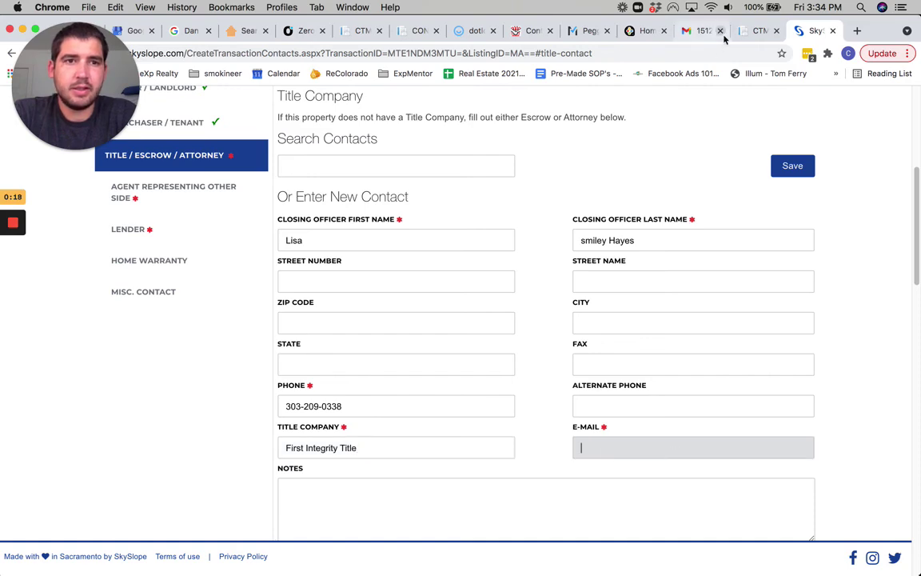
{"action": "left_click", "coordinate": [697, 30]}
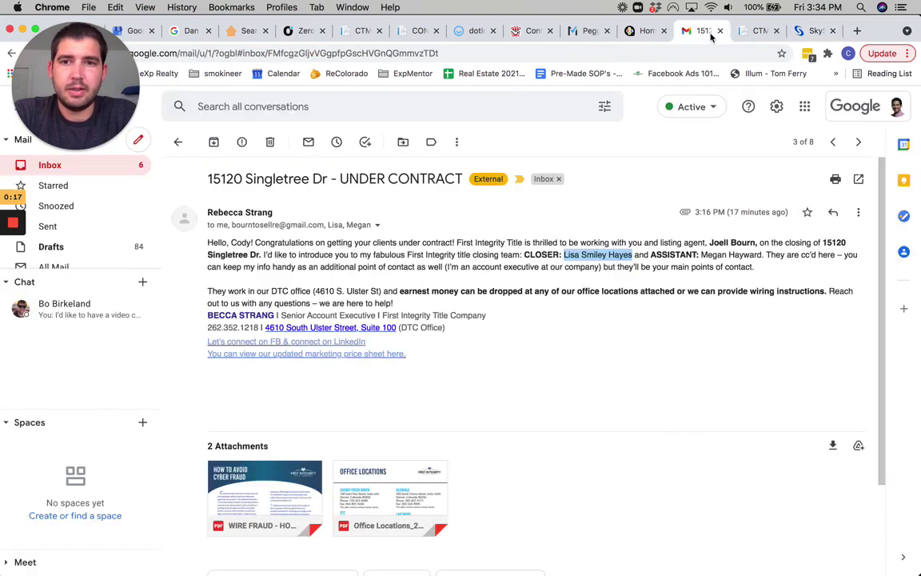
{"action": "left_click", "coordinate": [376, 224]}
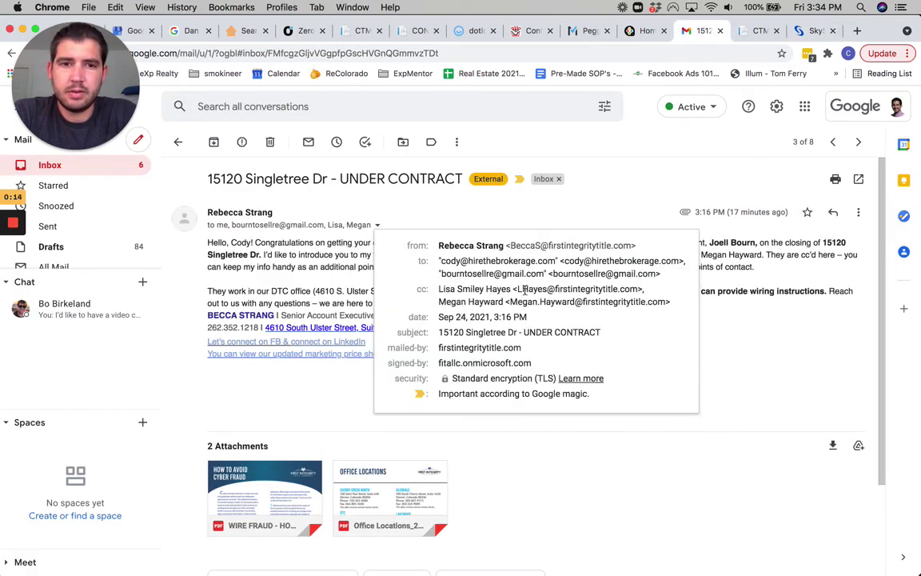
{"action": "left_click_drag", "start_coordinate": [518, 290], "coordinate": [640, 290]}
{"action": "key", "text": "super+c"}
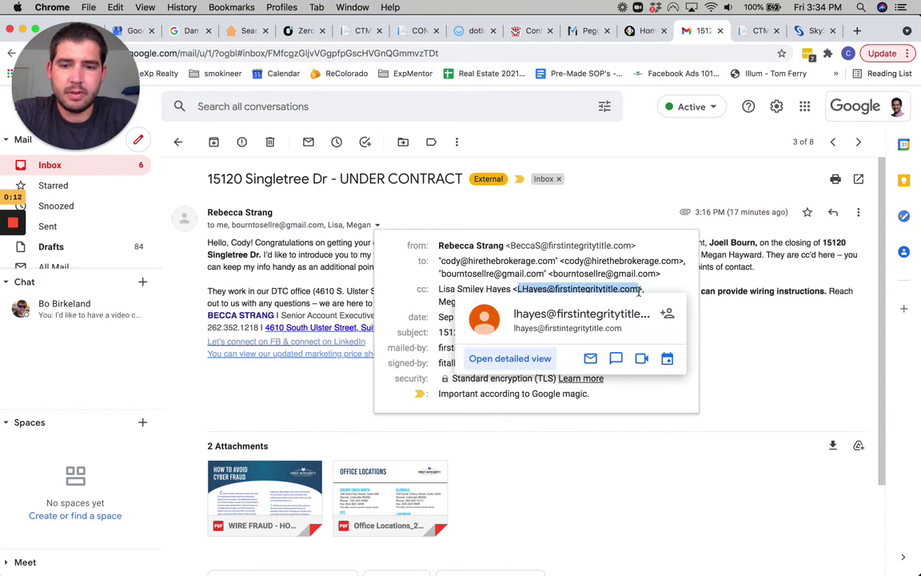
{"action": "left_click", "coordinate": [811, 30]}
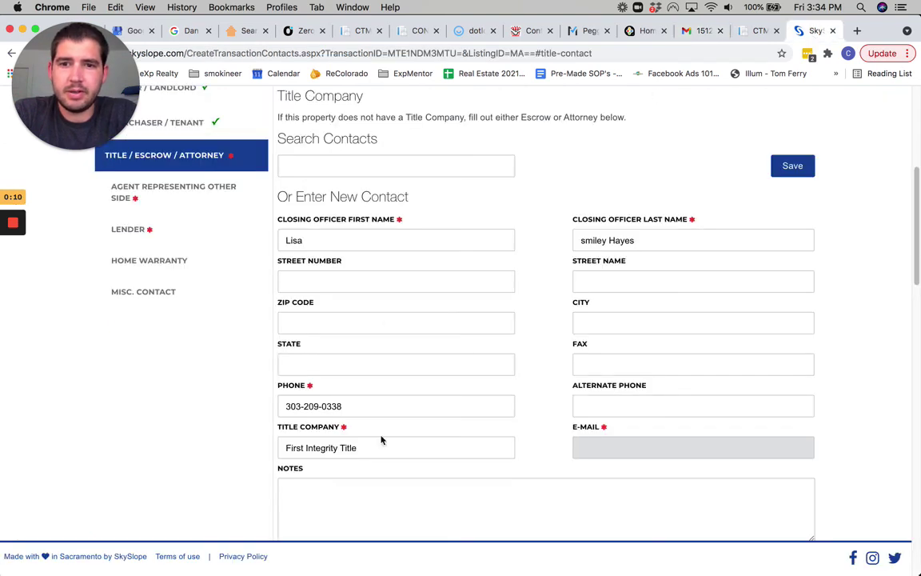
{"action": "left_click", "coordinate": [634, 447]}
{"action": "key", "text": "super+v"}
{"action": "left_click", "coordinate": [788, 169]}
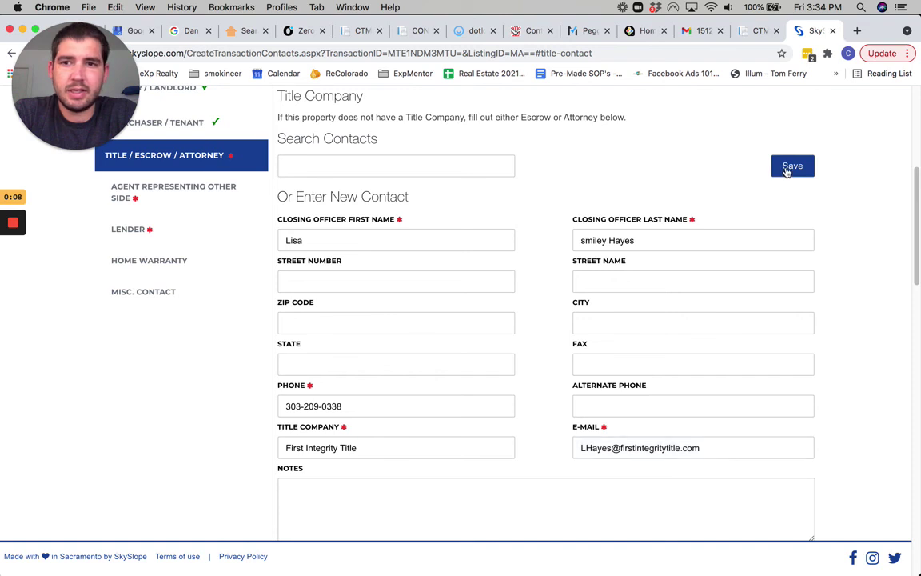